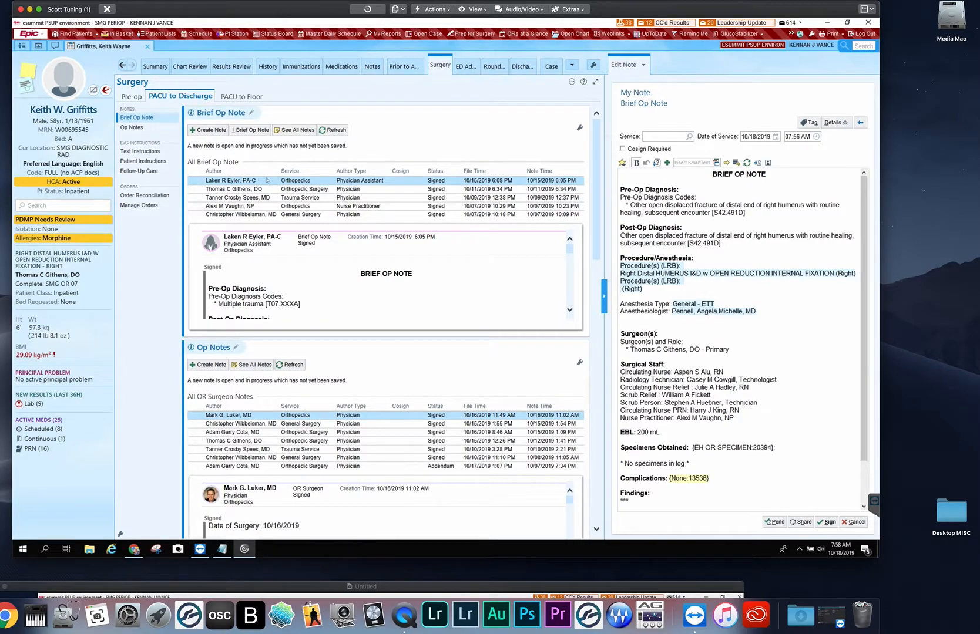
# Open the discharge text instructions, look through the available SmartPhrases, and close the section without adding any text
pyautogui.scroll(-1, 290, 187)
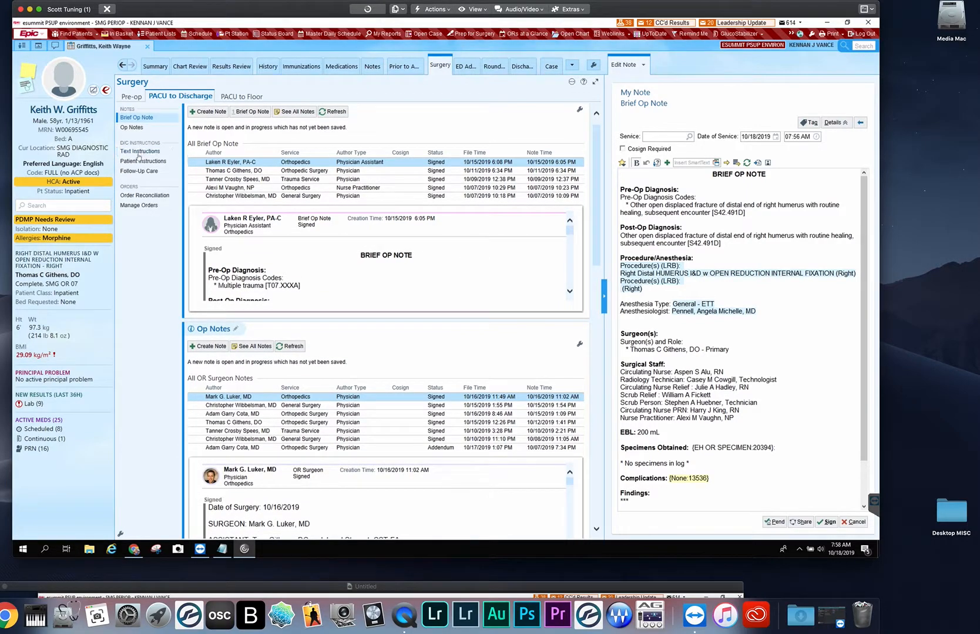
pyautogui.click(141, 153)
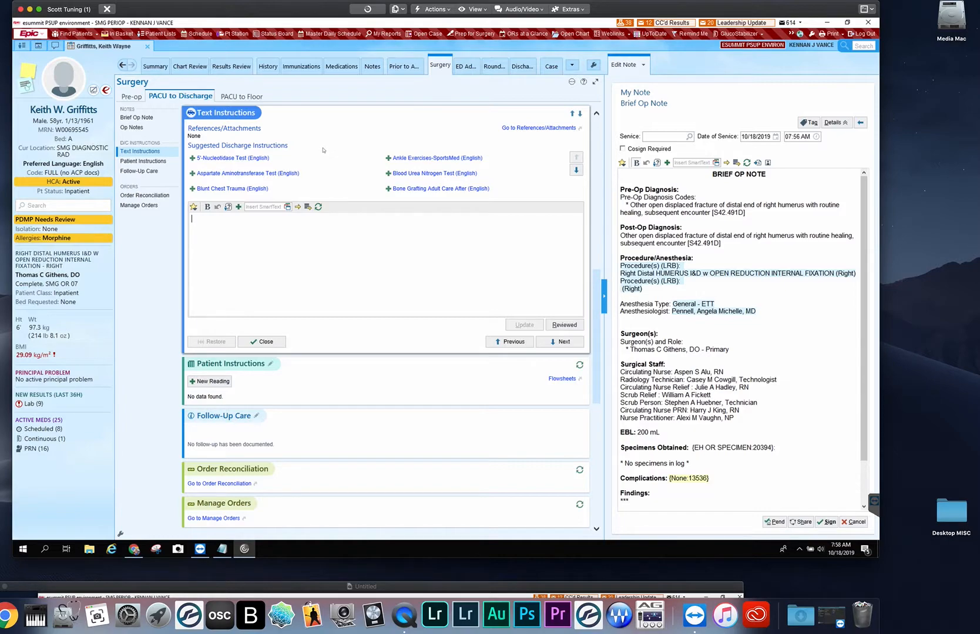
pyautogui.click(228, 207)
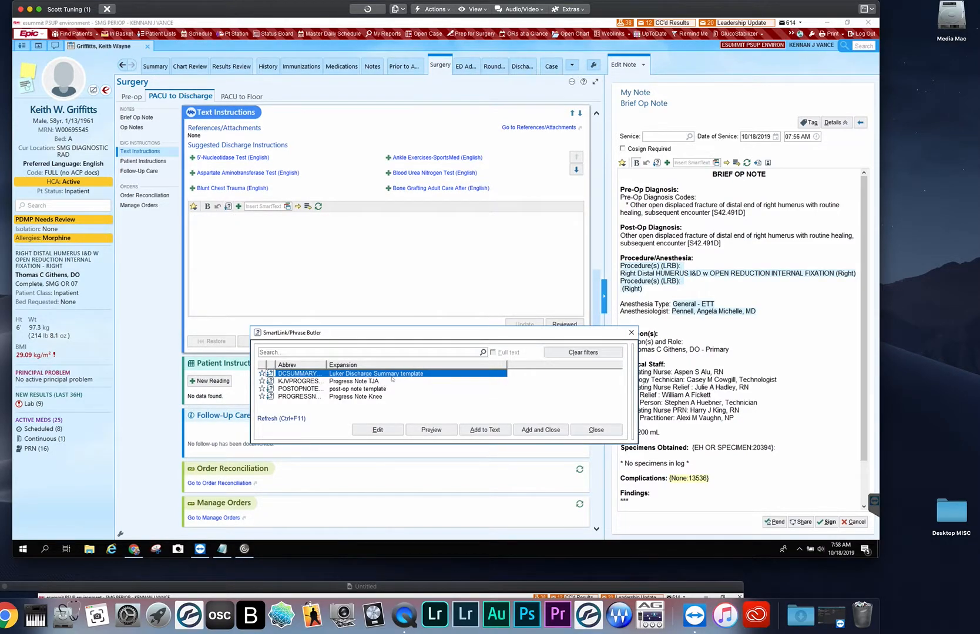
pyautogui.moveTo(395, 332); pyautogui.dragTo(395, 227)
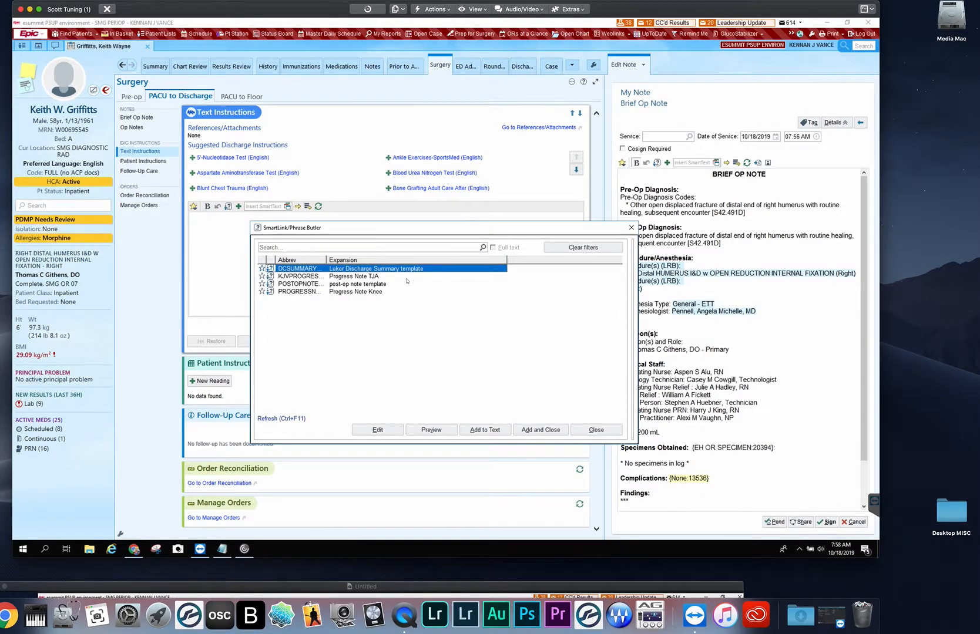
pyautogui.click(613, 430)
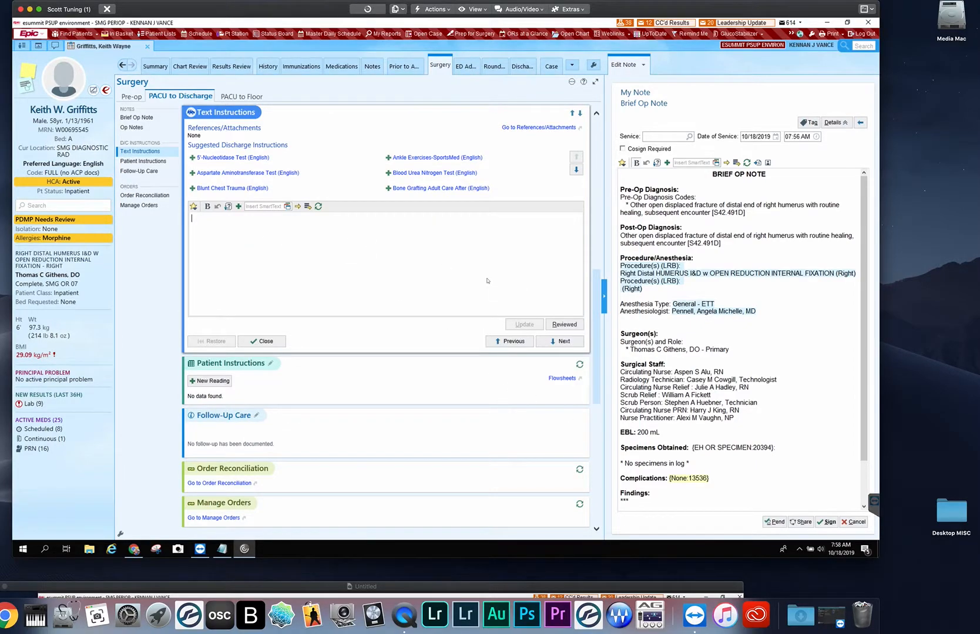
pyautogui.click(263, 341)
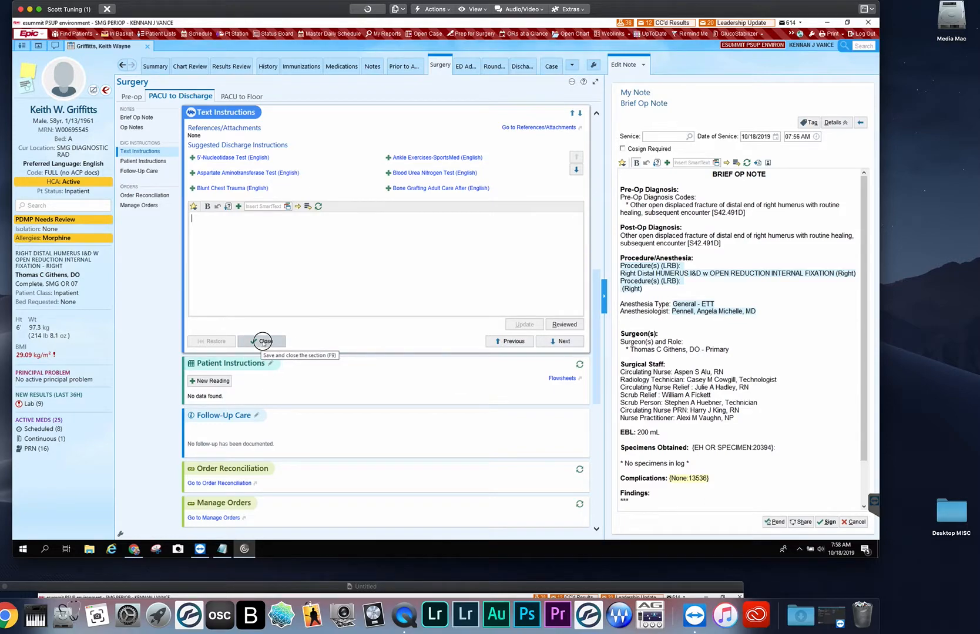
# Open the Patient Instructions section and review its discharge instruction categories
pyautogui.click(146, 162)
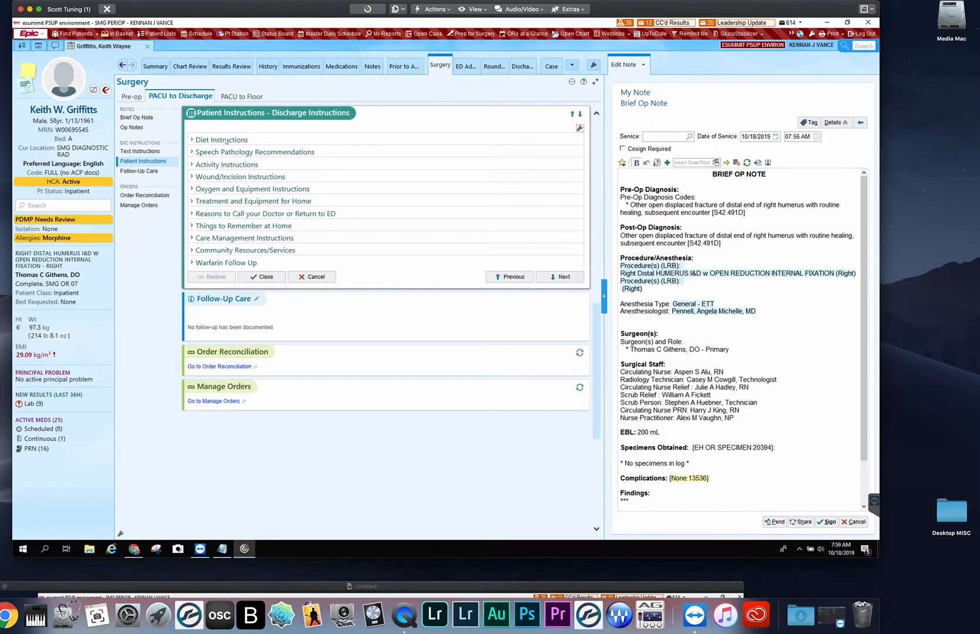
pyautogui.scroll(1, 231, 144)
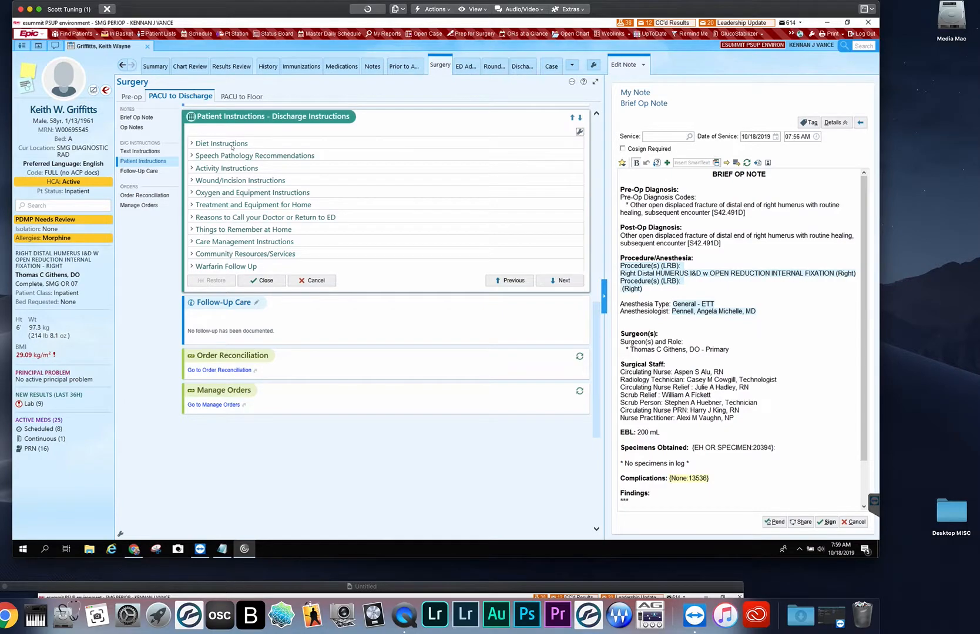
pyautogui.scroll(-3, 231, 147)
# Add a follow-up care entry for the patient's PCP: make appointment, in 1 month, with the instruction text "Instructions"
pyautogui.click(154, 171)
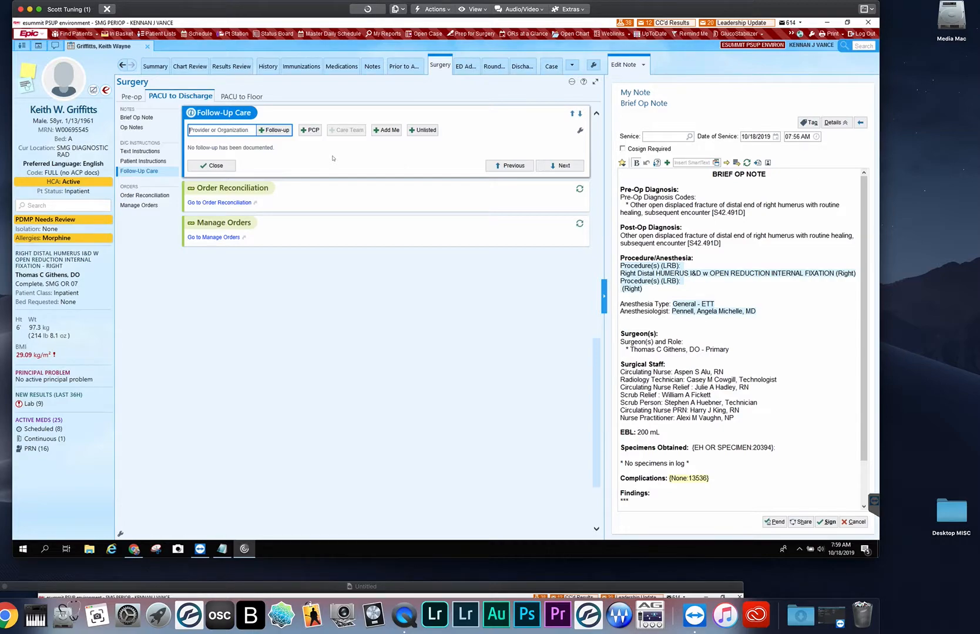
pyautogui.scroll(2, 333, 158)
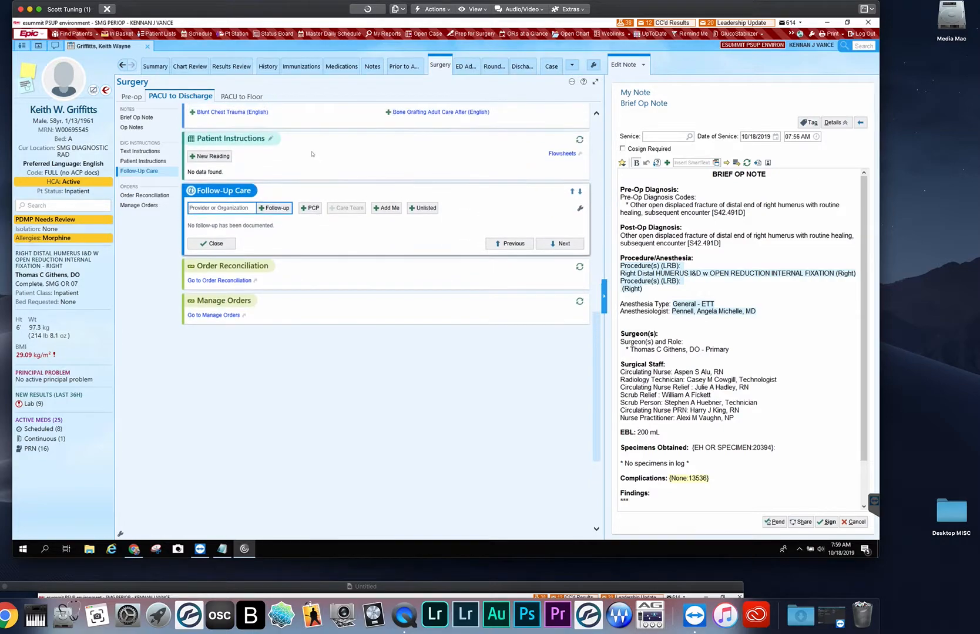
pyautogui.scroll(-2, 249, 245)
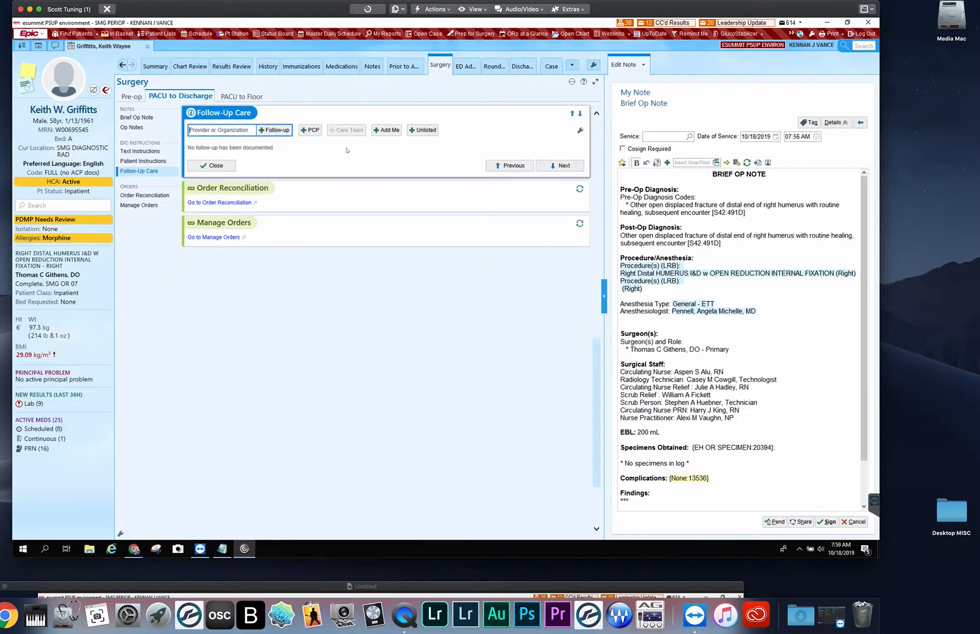
pyautogui.click(309, 132)
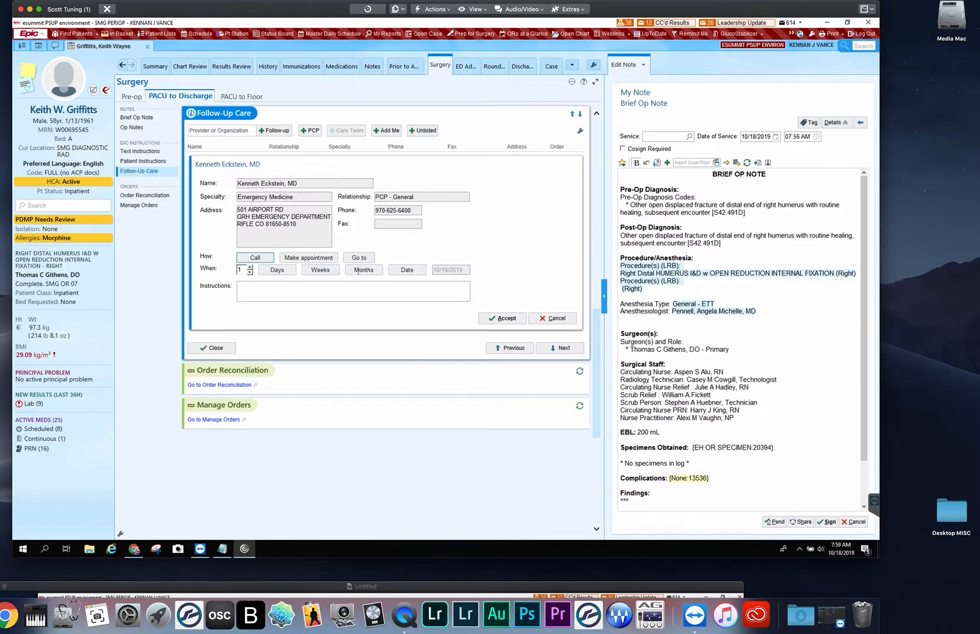
pyautogui.click(309, 258)
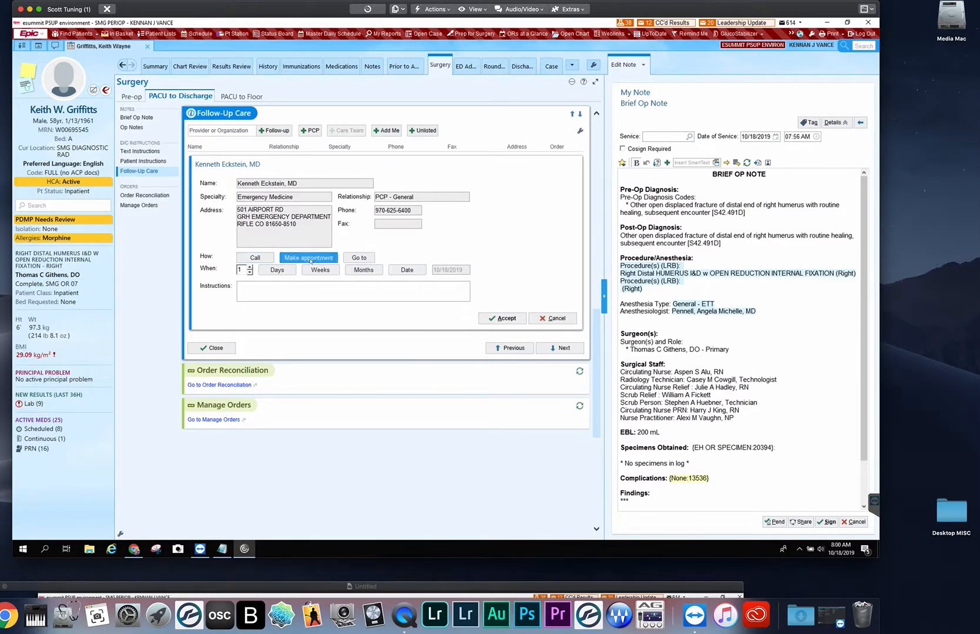
pyautogui.click(364, 271)
pyautogui.click(335, 293)
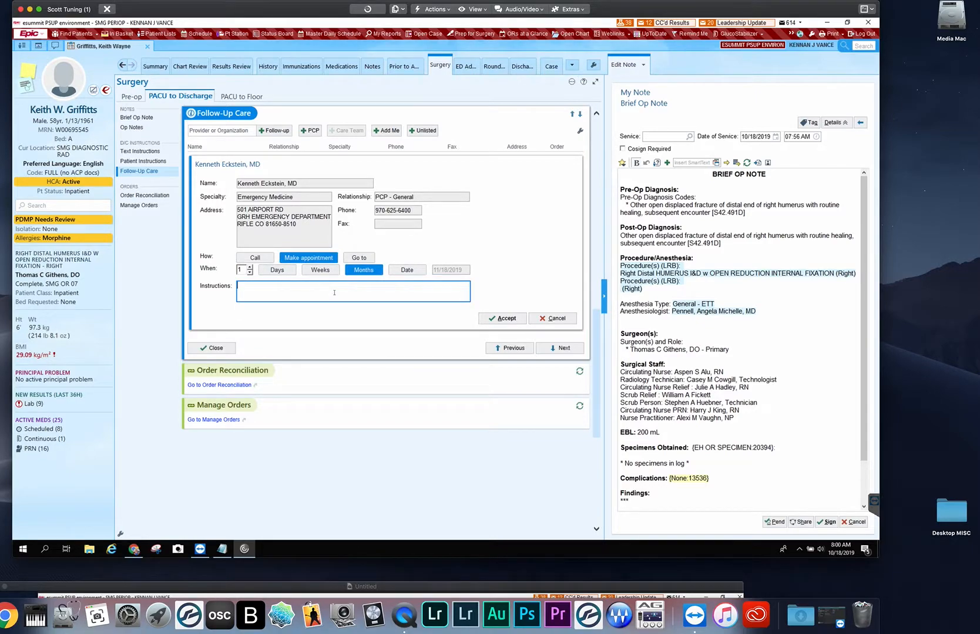
pyautogui.write('Instructions')
pyautogui.click(492, 319)
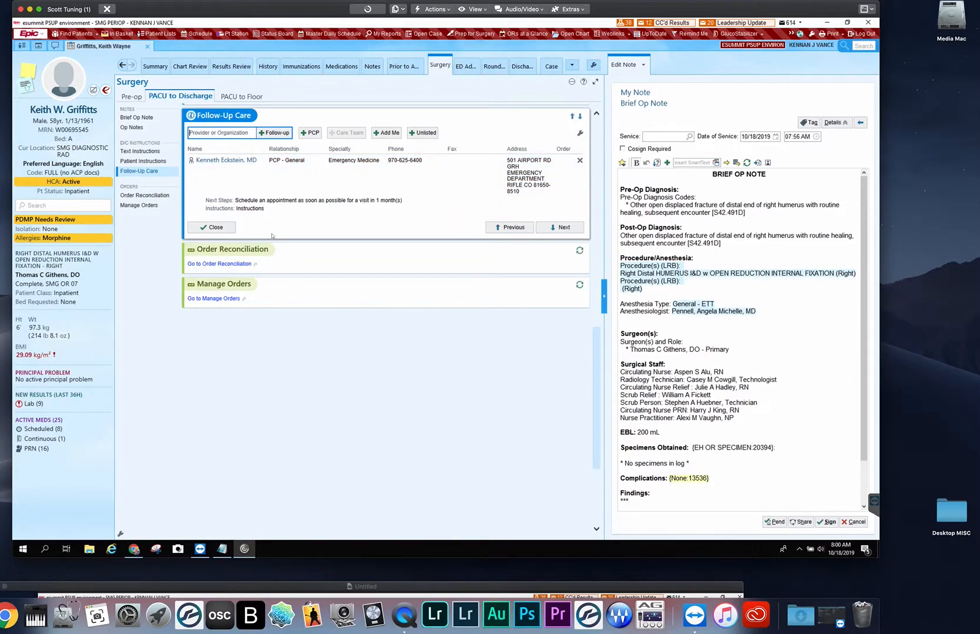
# Open the discharge order reconciliation and examine the home and inpatient medication lists through to the signed procedure changes
pyautogui.click(150, 198)
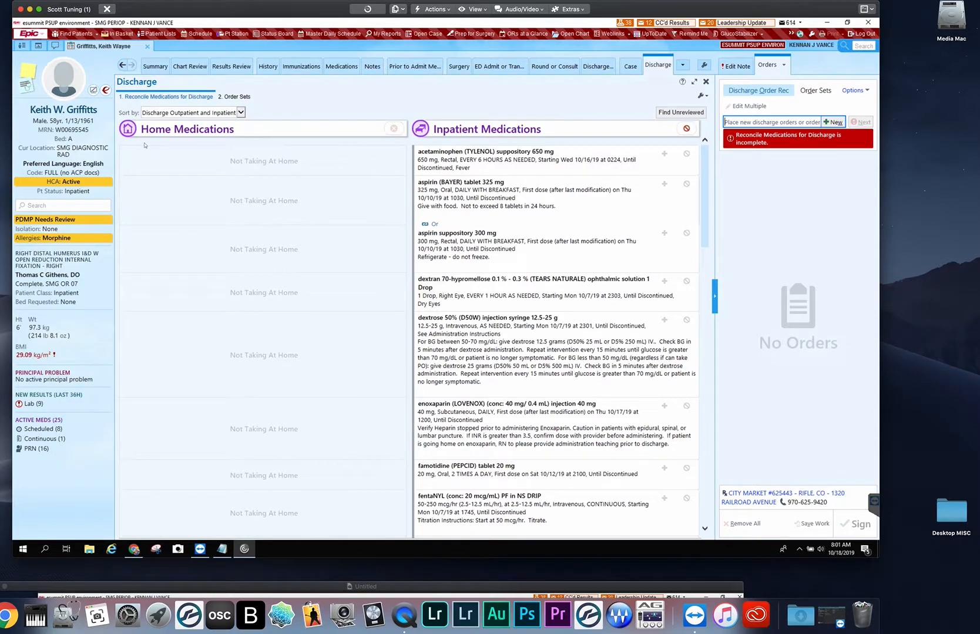
pyautogui.scroll(-10, 257, 170)
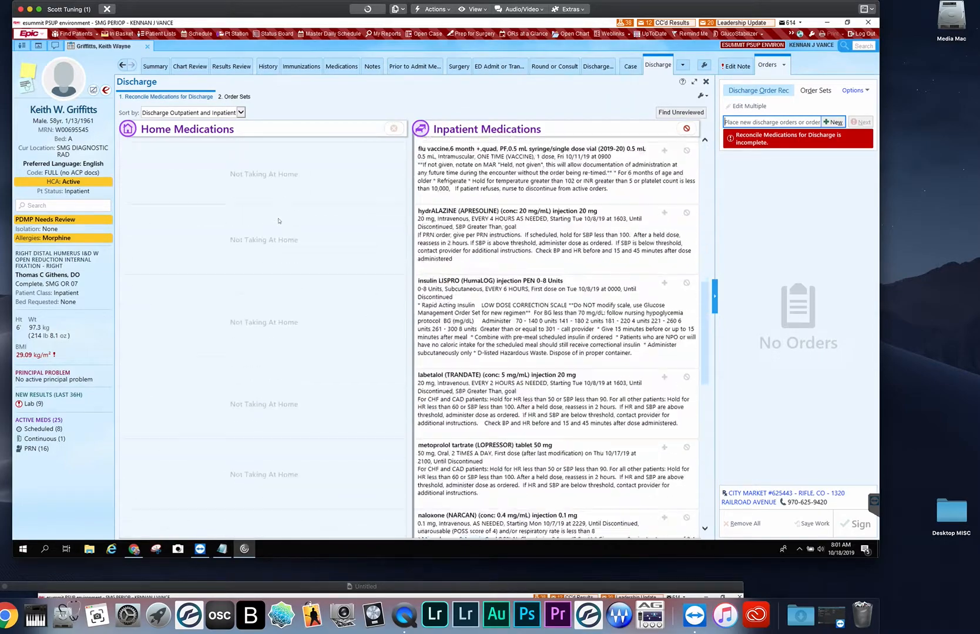
pyautogui.scroll(10, 280, 217)
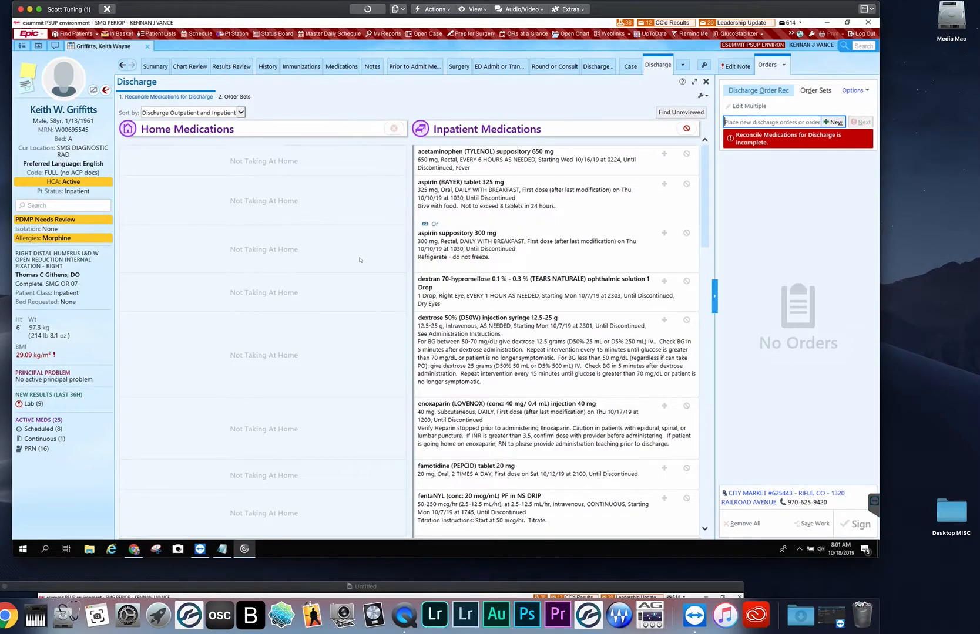
pyautogui.scroll(-15, 360, 260)
pyautogui.scroll(2, 352, 279)
pyautogui.scroll(-4, 351, 278)
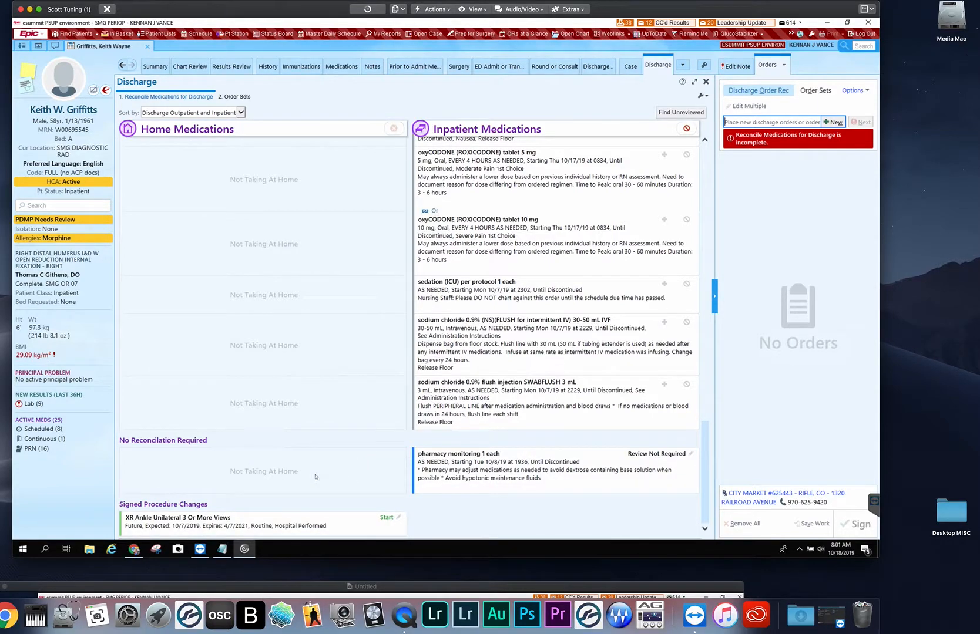
pyautogui.scroll(10, 315, 477)
pyautogui.scroll(8, 410, 212)
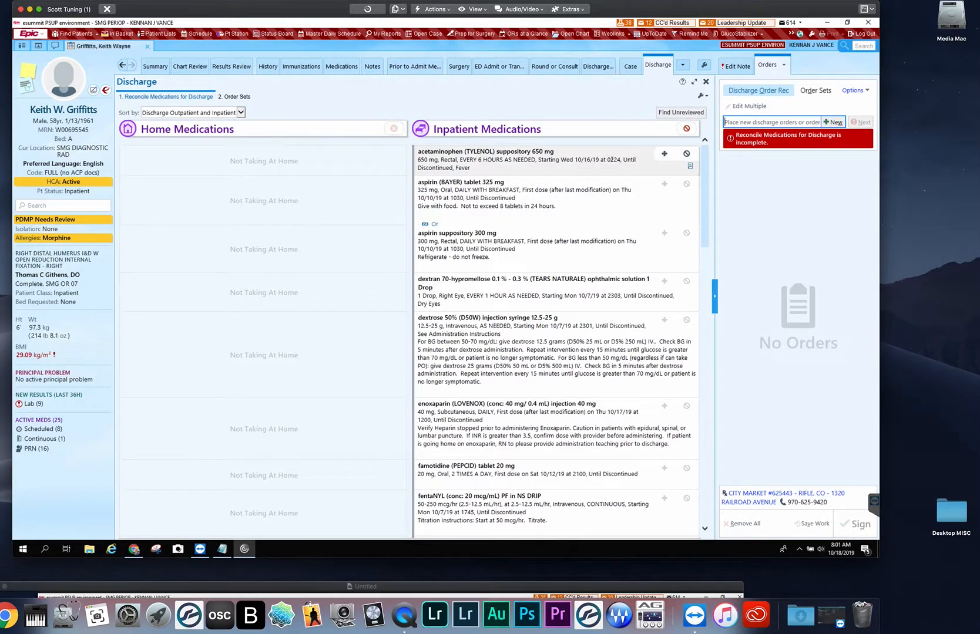
# Prescribe the acetaminophen 650 mg suppository for discharge with quantity 30 each and 0 refills, and also prescribe the aspirin 325 mg tablet
pyautogui.click(664, 155)
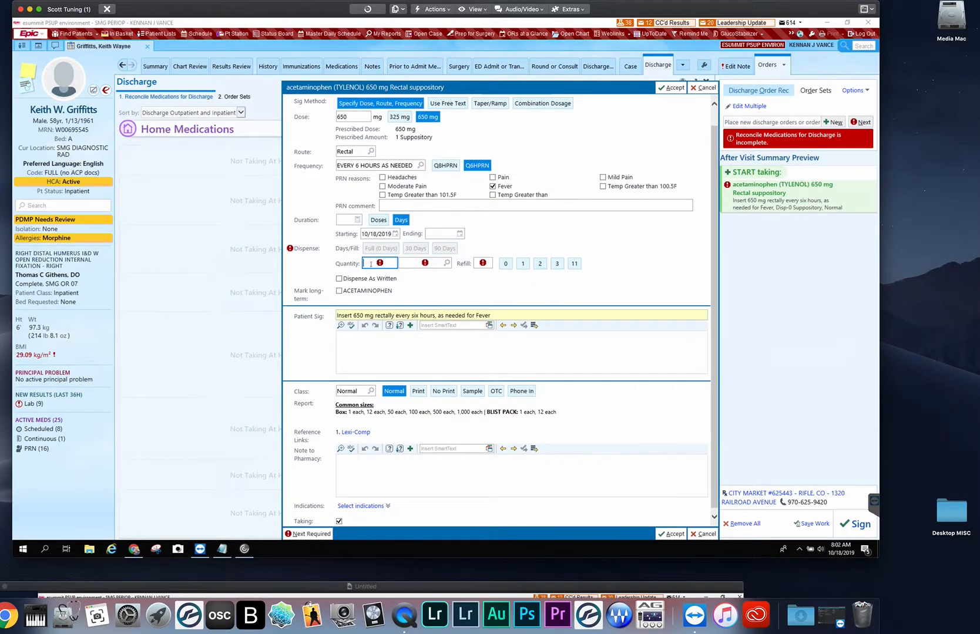
pyautogui.write('30')
pyautogui.click(447, 264)
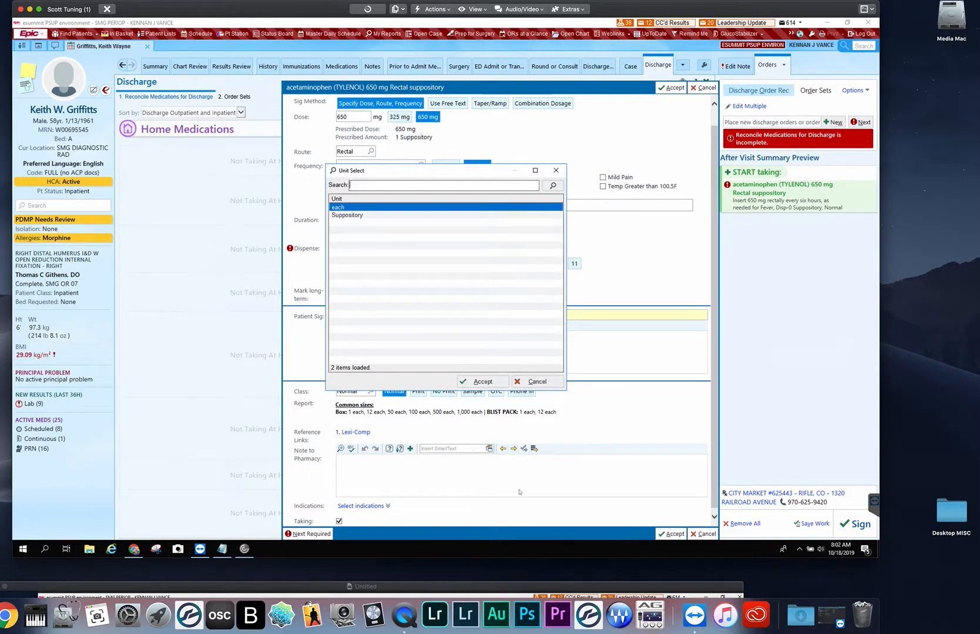
pyautogui.click(481, 381)
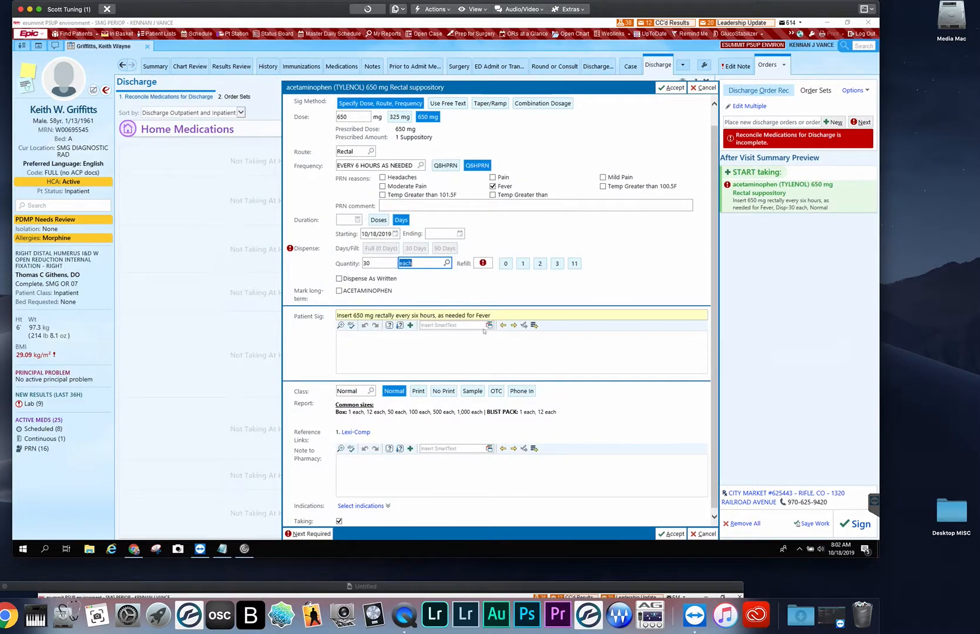
pyautogui.click(504, 263)
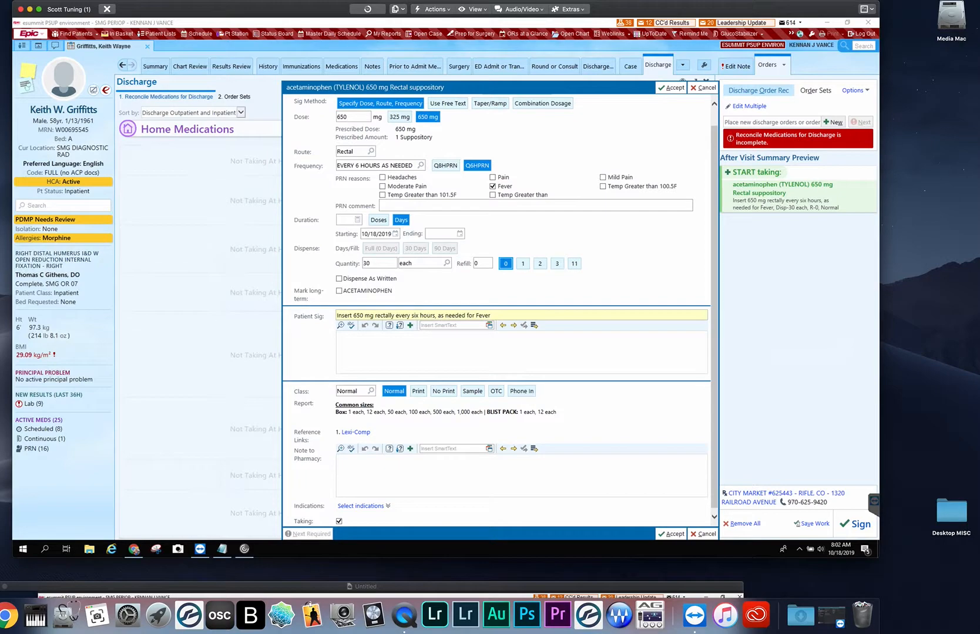
pyautogui.click(675, 536)
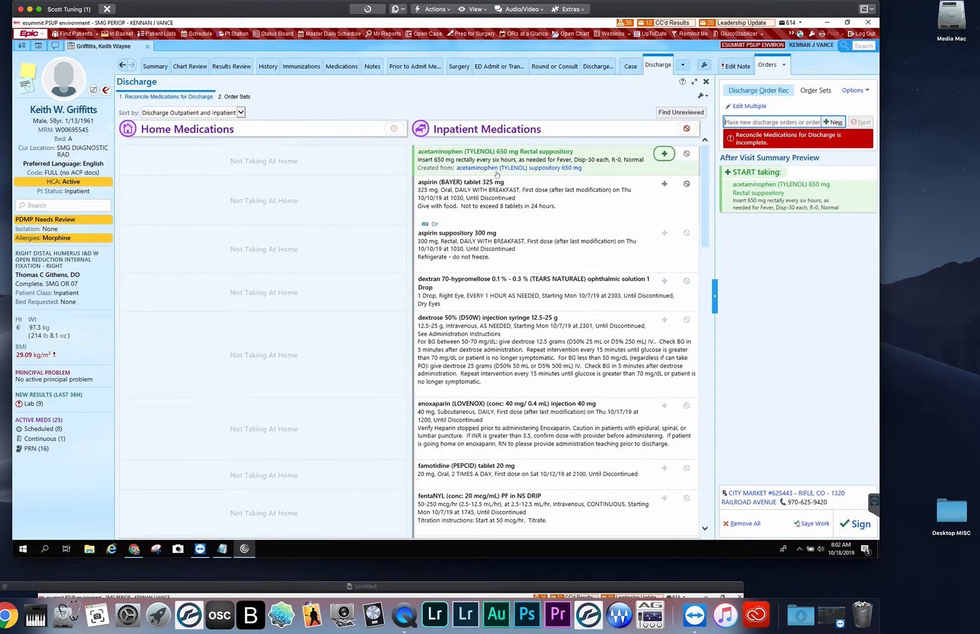
pyautogui.click(666, 186)
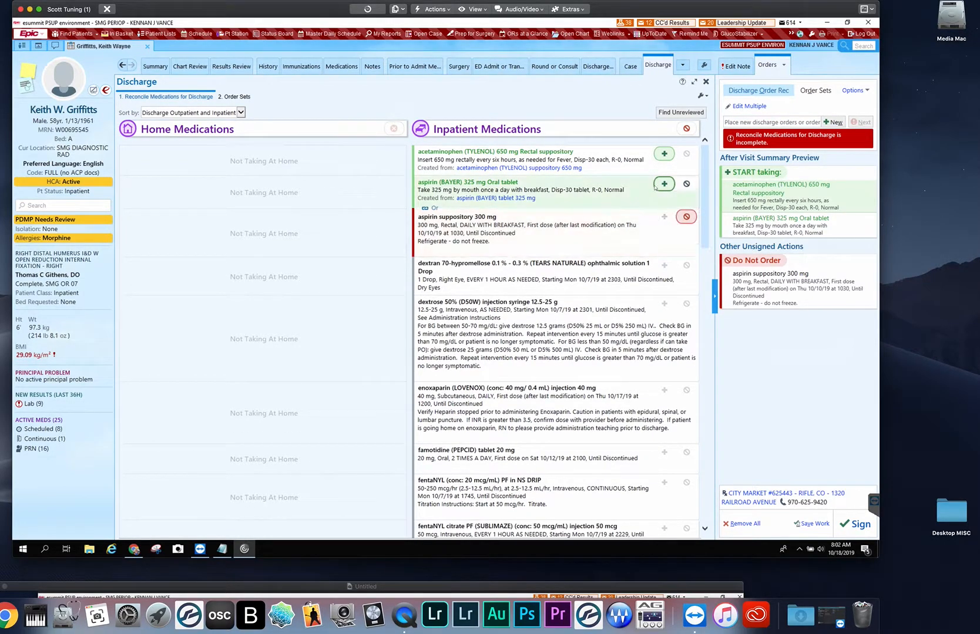
# Prescribe the dextran 70-hypromellose (Tears Naturale) eye drops for discharge with a quantity of 30 mL and 0 refills
pyautogui.click(663, 265)
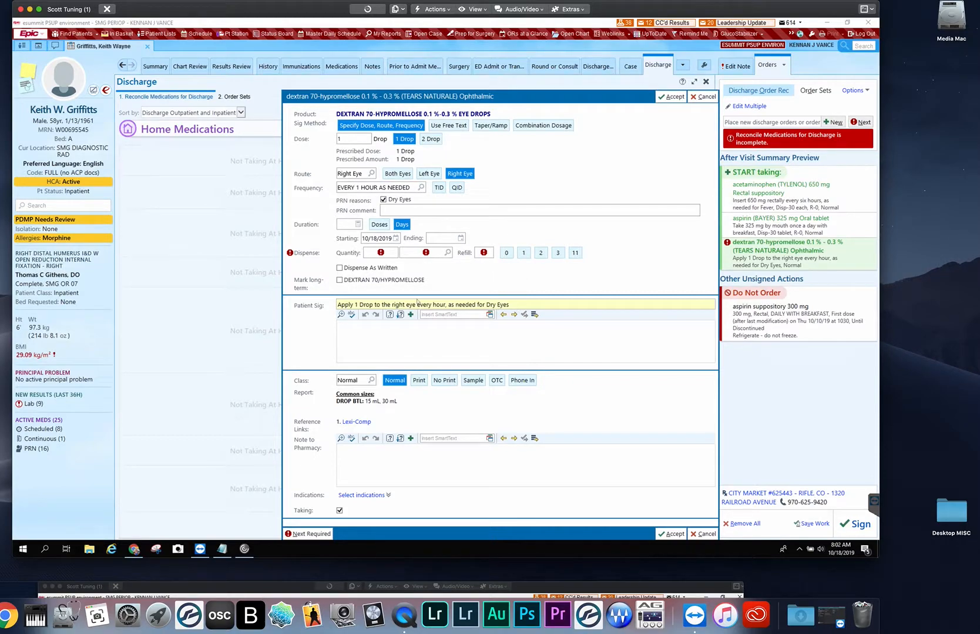
pyautogui.click(316, 535)
pyautogui.write('30')
pyautogui.click(311, 535)
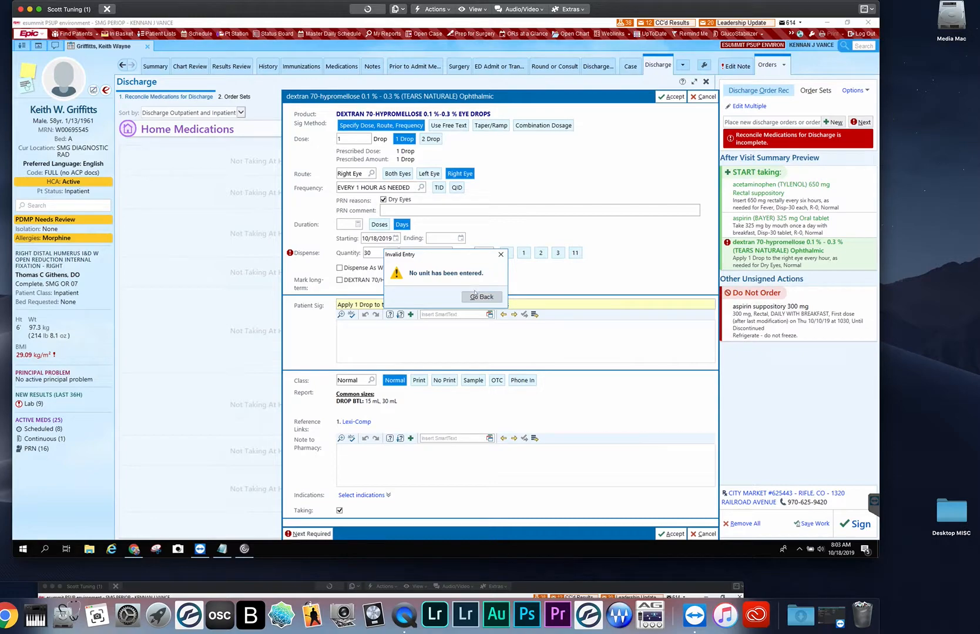
pyautogui.click(475, 297)
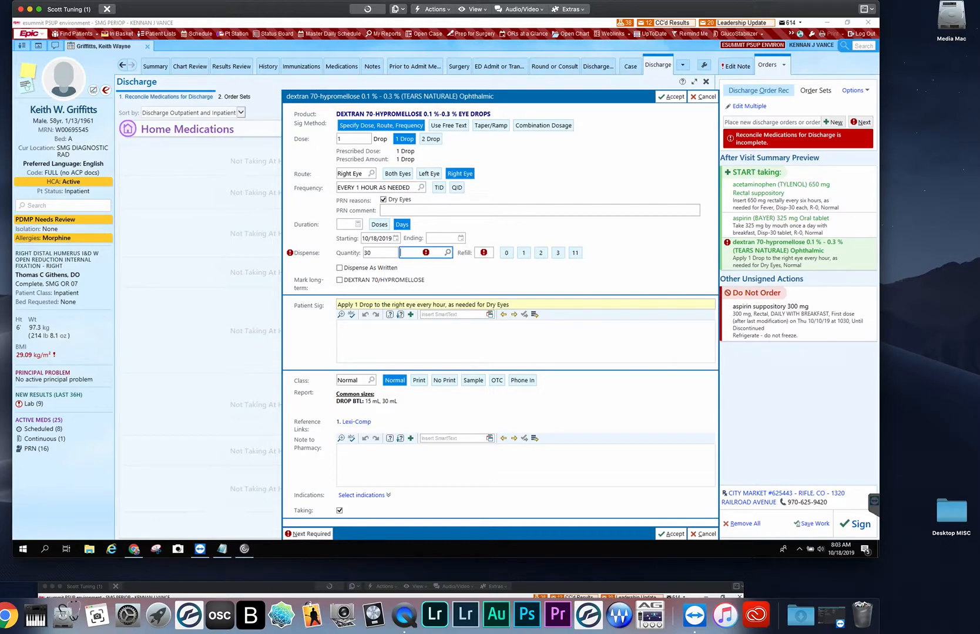
pyautogui.click(448, 252)
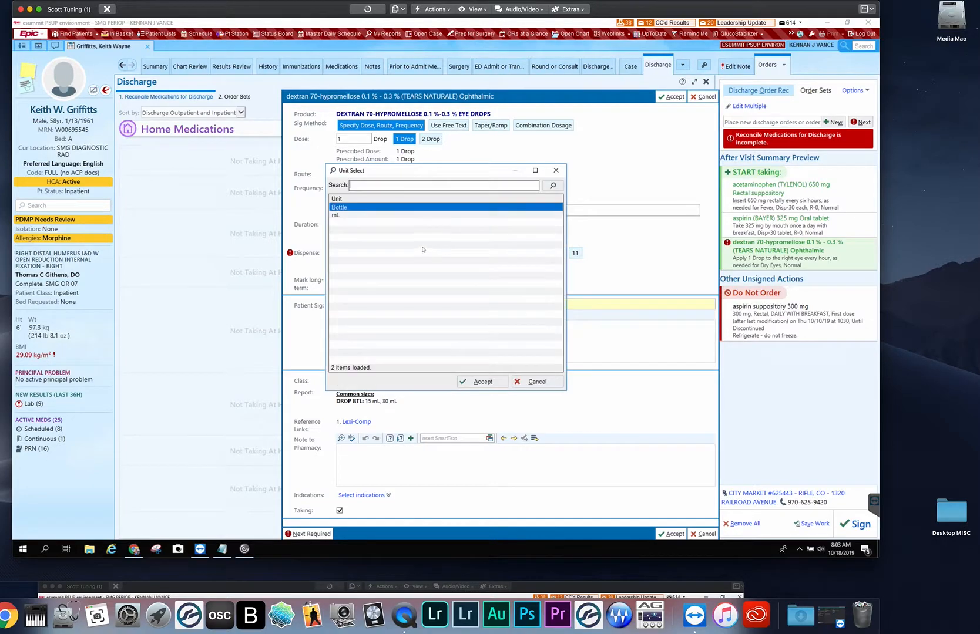
pyautogui.click(355, 215)
pyautogui.click(477, 382)
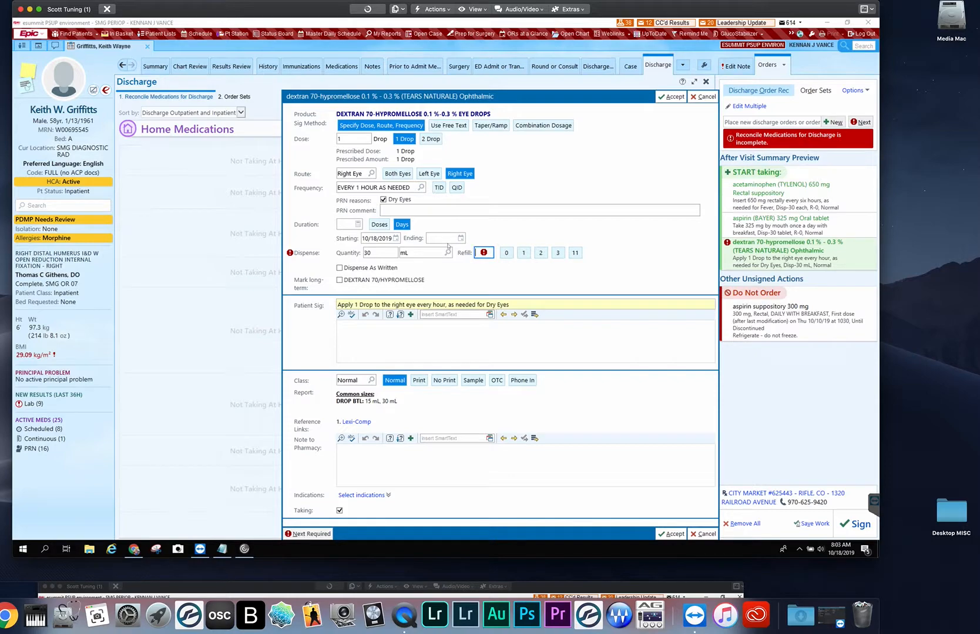
pyautogui.click(510, 254)
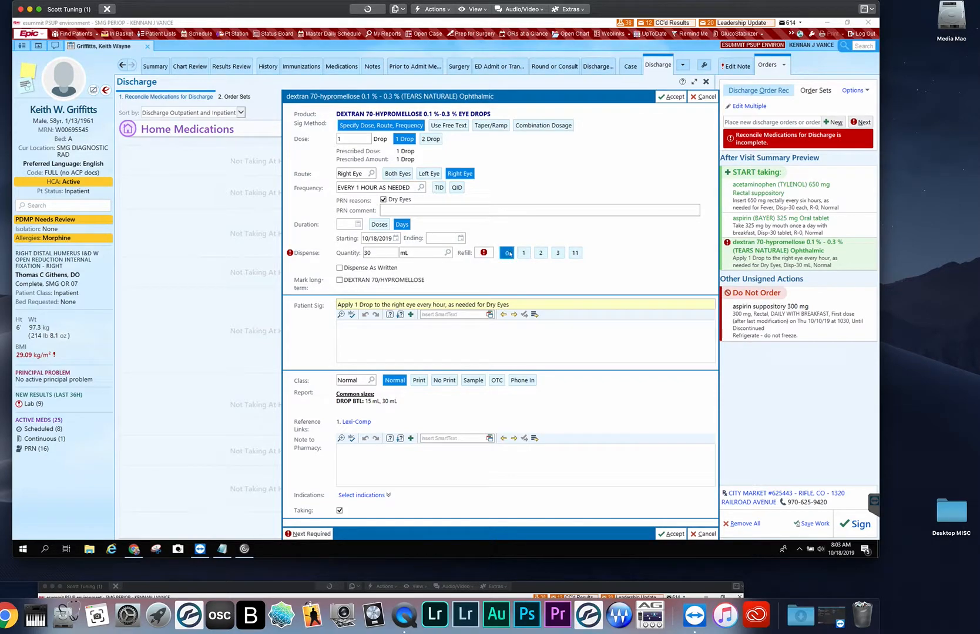
pyautogui.click(670, 534)
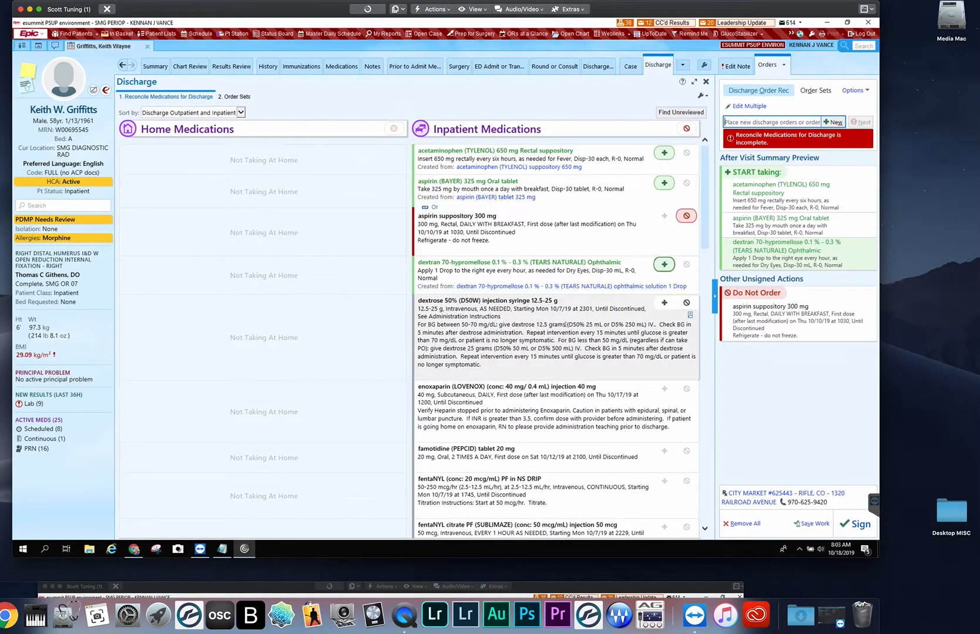
# Look through the remaining inpatient medications and highlight those not yet reviewed for discharge
pyautogui.scroll(-12, 680, 305)
pyautogui.scroll(-10, 582, 302)
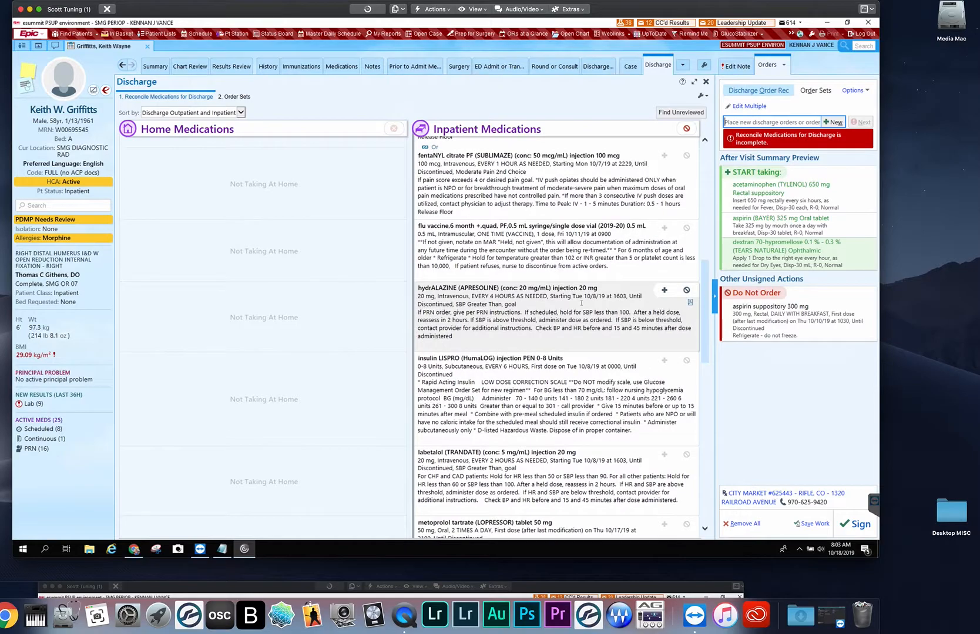
pyautogui.scroll(-5, 585, 302)
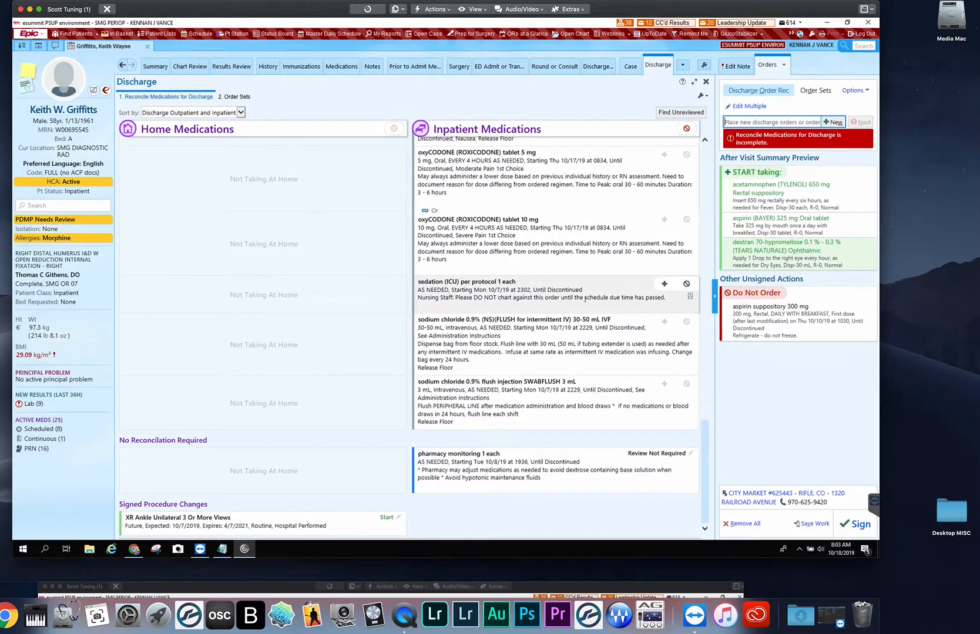
pyautogui.scroll(5, 606, 304)
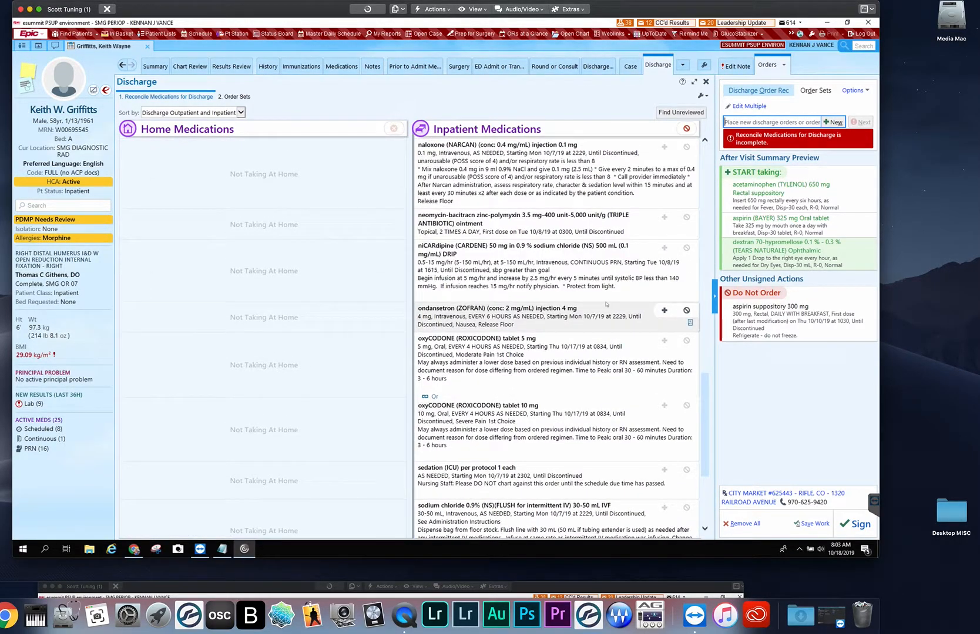
pyautogui.scroll(10, 605, 303)
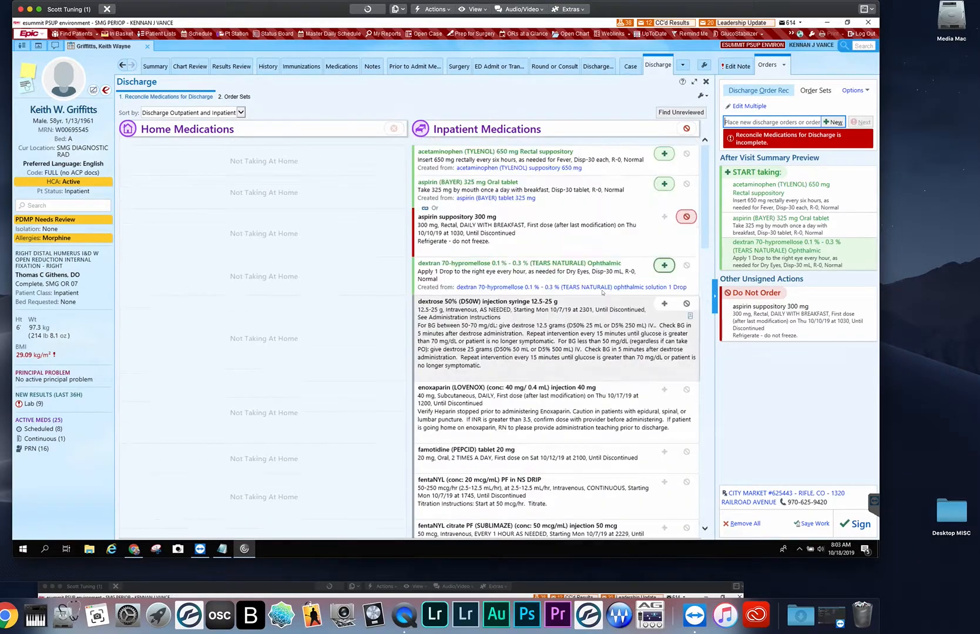
pyautogui.click(675, 112)
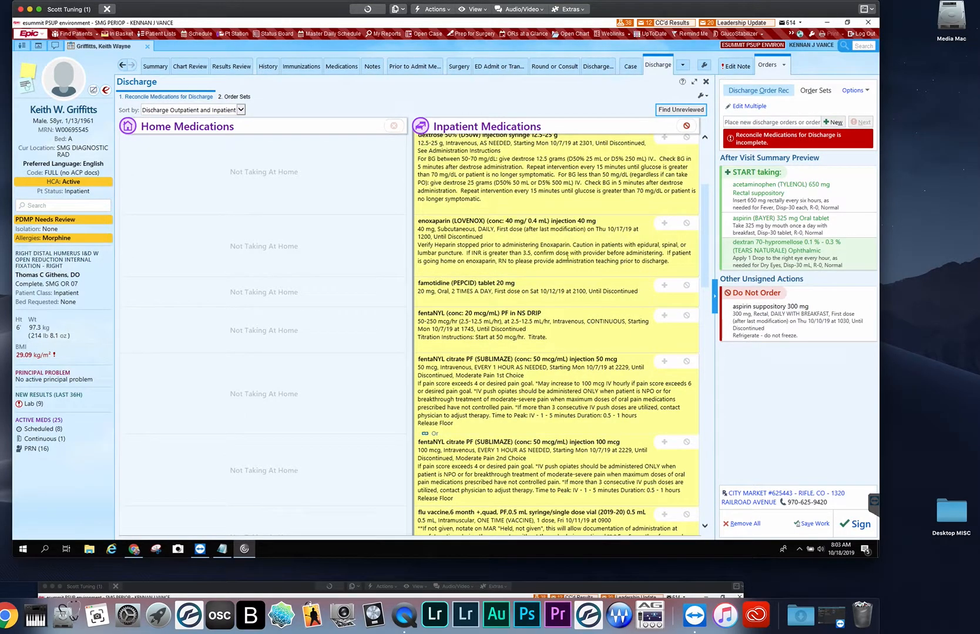
pyautogui.scroll(-1, 570, 256)
pyautogui.scroll(-20, 570, 255)
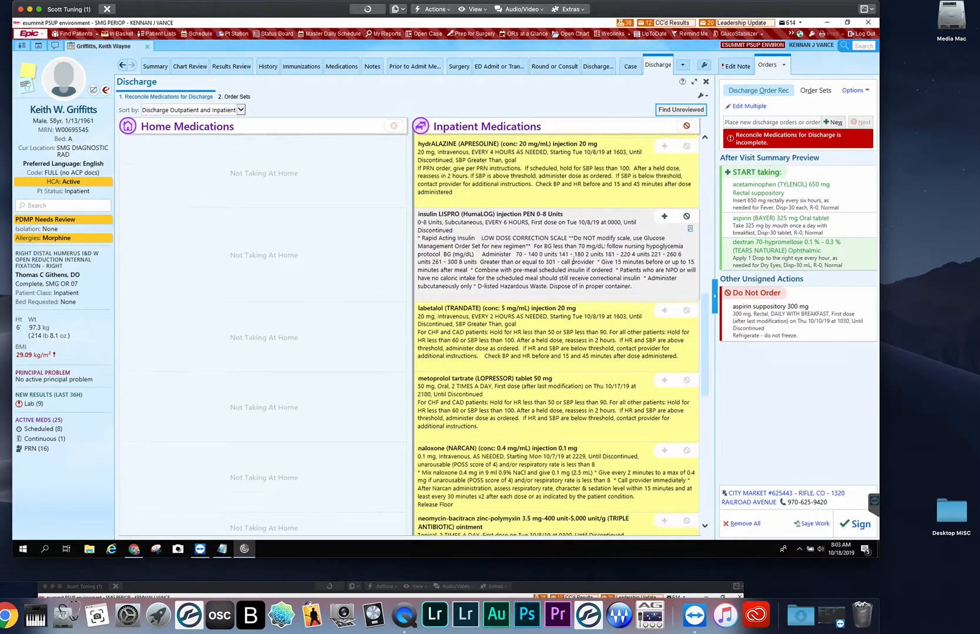
pyautogui.scroll(20, 574, 260)
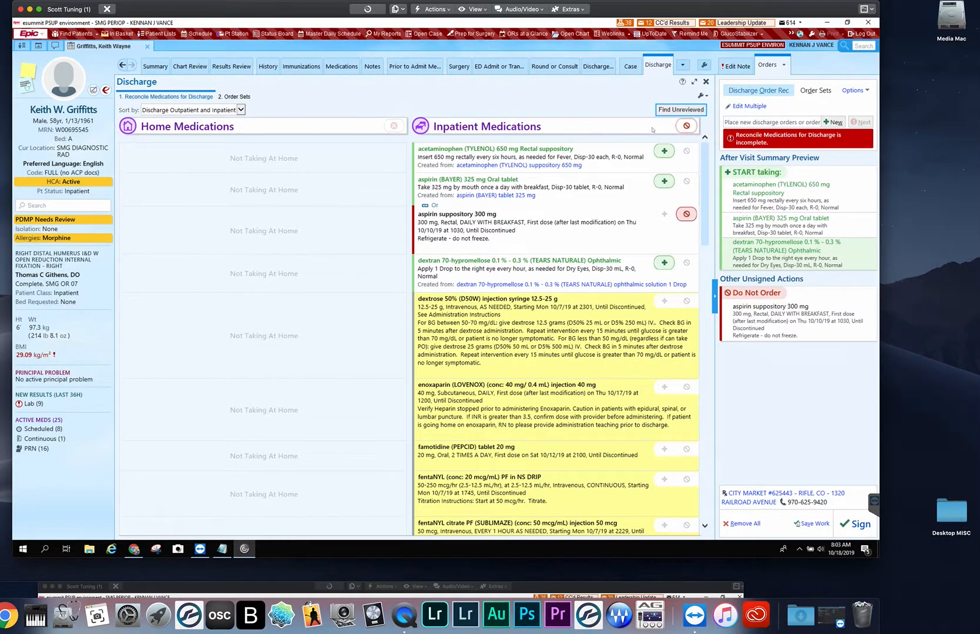
# Mark all remaining unreviewed inpatient medications as Do Not Order, check the unsigned actions, and sign the discharge orders
pyautogui.click(687, 126)
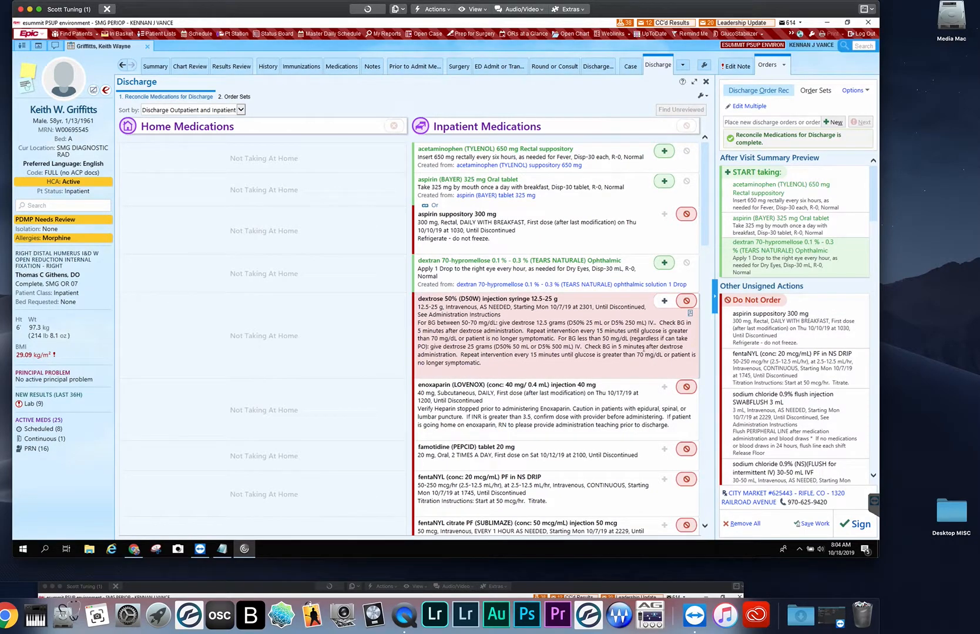
pyautogui.scroll(-10, 639, 345)
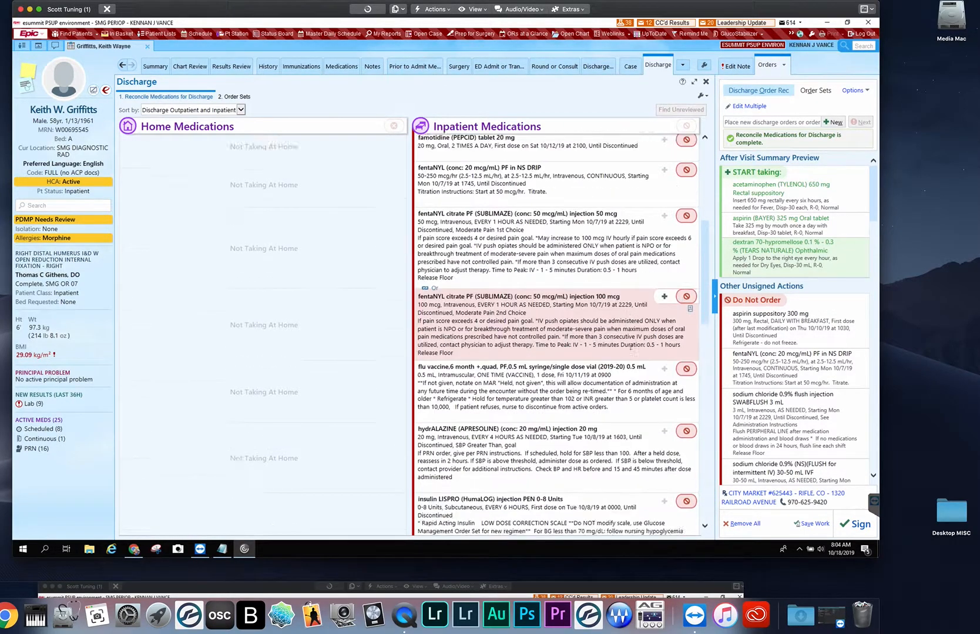
pyautogui.scroll(-10, 629, 348)
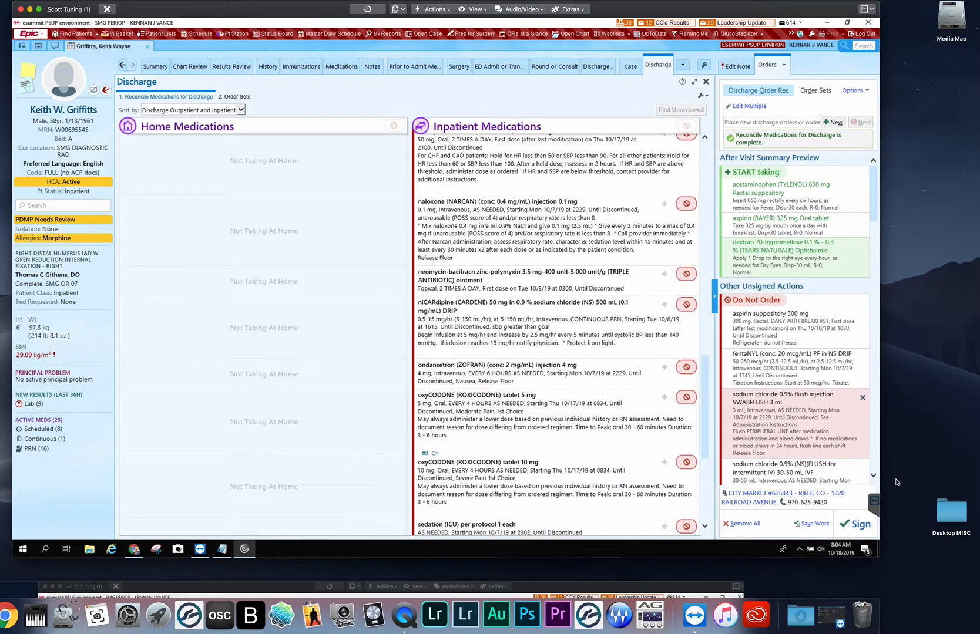
pyautogui.scroll(-3, 849, 352)
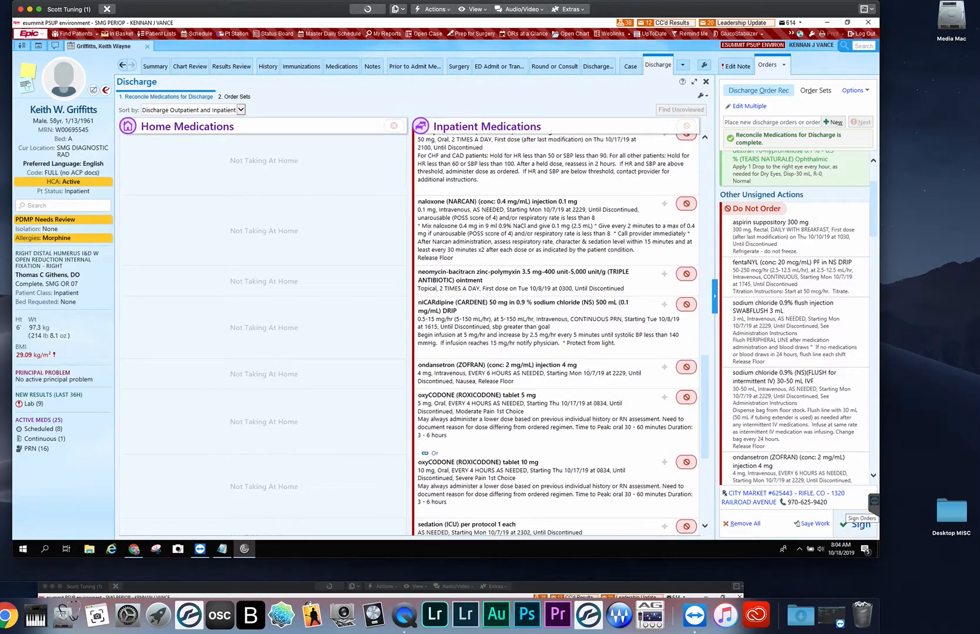
pyautogui.click(844, 520)
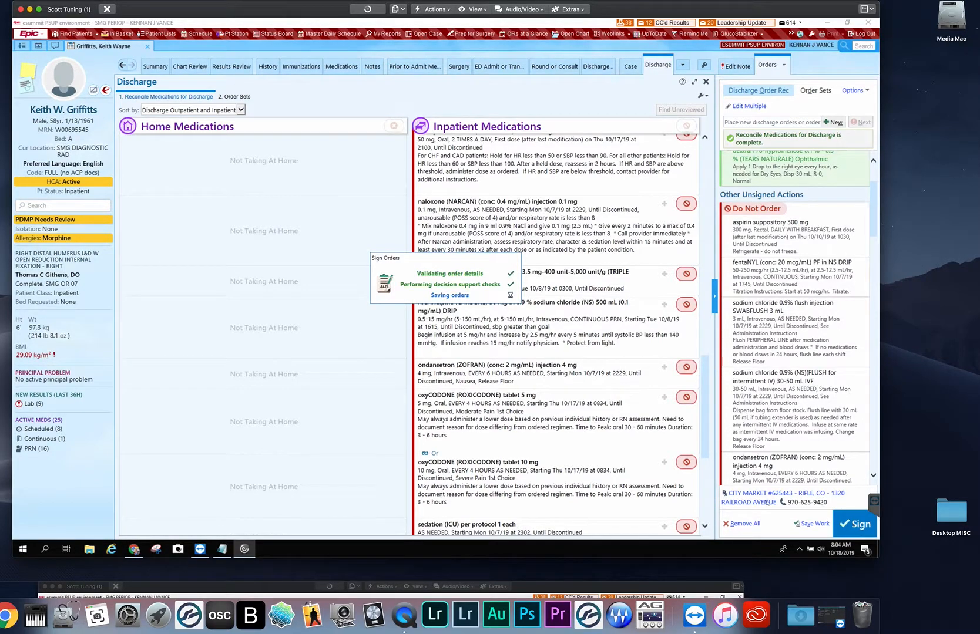